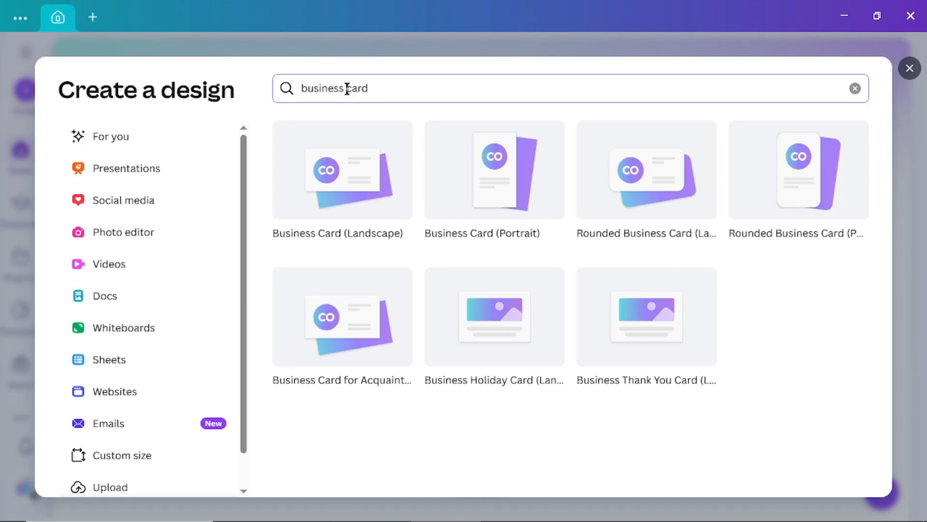
Create a landscape business card design and search its templates for "marketing manager"
click(349, 173)
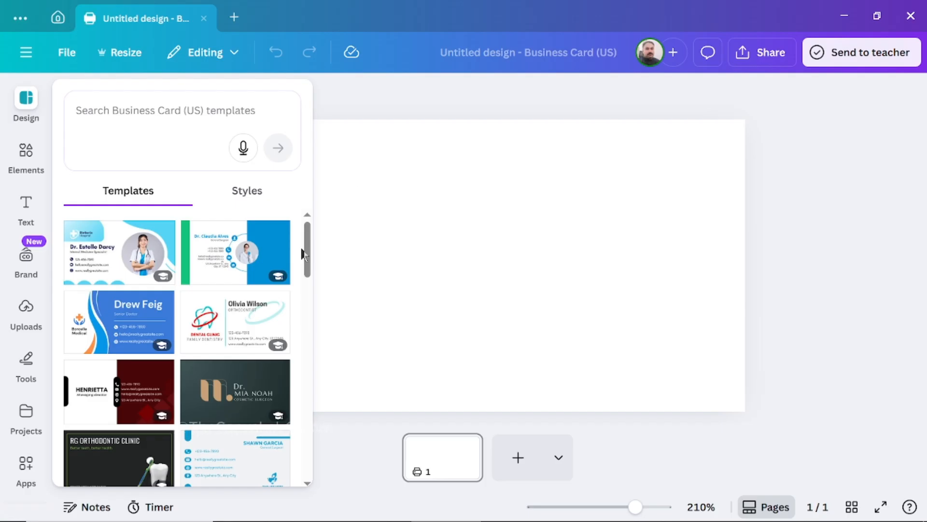
click(105, 109)
text(marke)
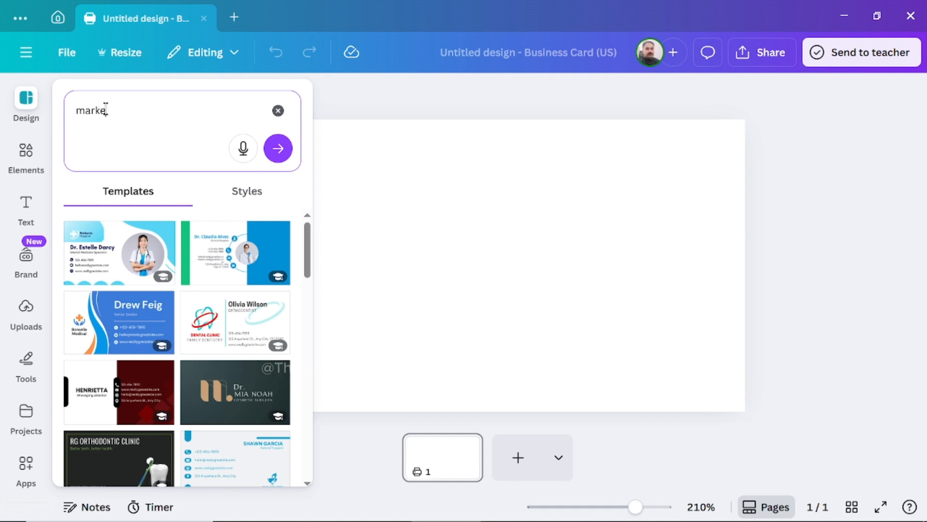
text(ddting)
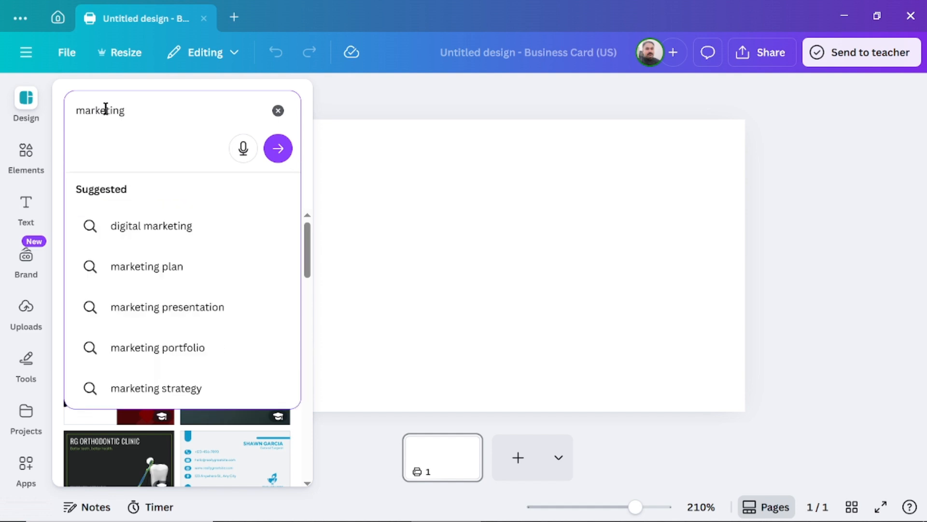
text( manager)
key(Return)
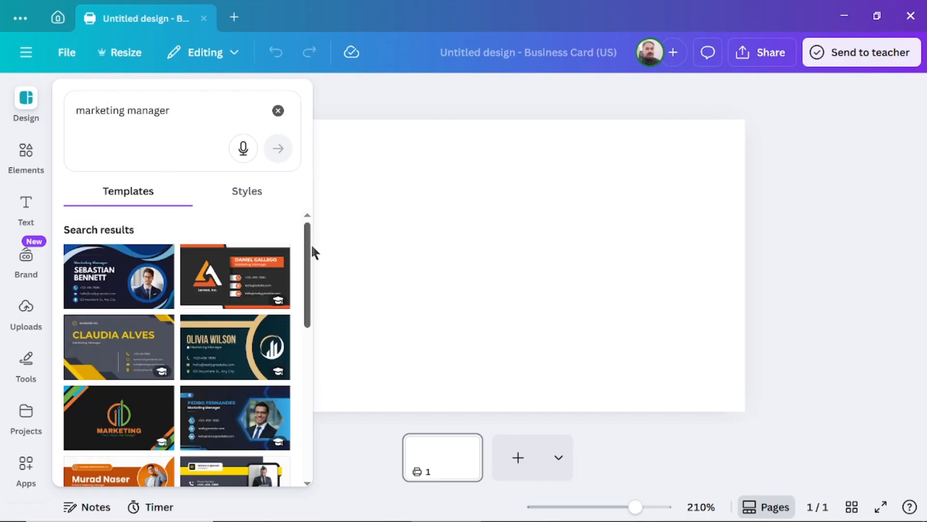
mouse_move(307, 251)
mouse_down()
mouse_move(313, 341)
mouse_move(304, 401)
mouse_move(312, 265)
mouse_up()
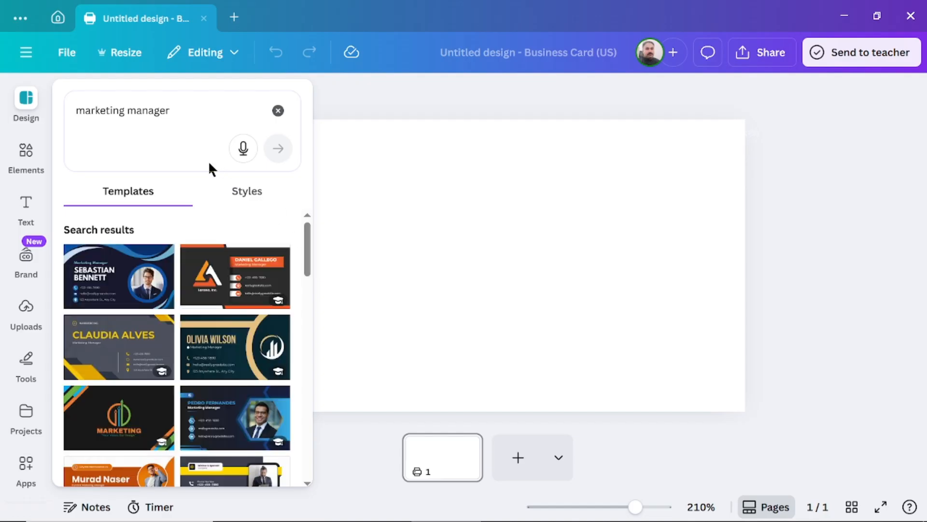
Replace the template search with "lawers" and browse the matching business card designs
click(184, 110)
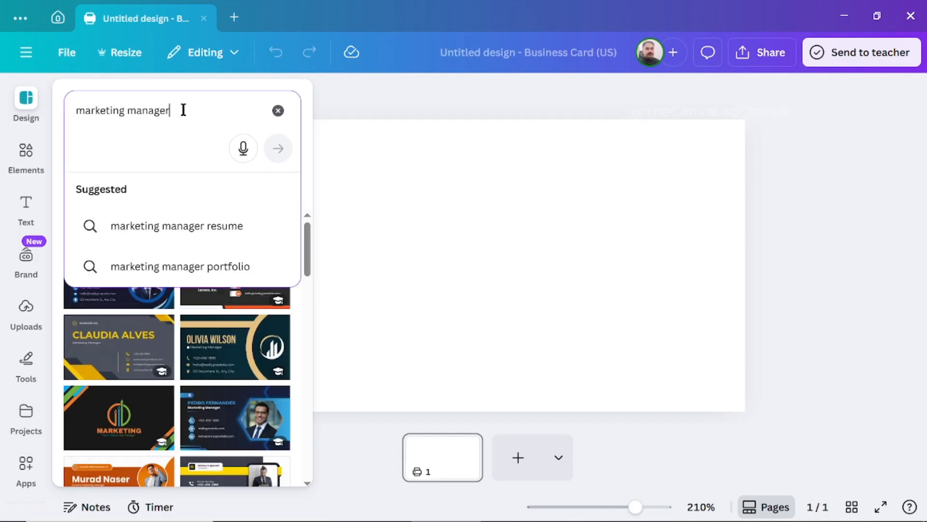
key(BackSpace)
key(BackSpace)
key(BackSpace)
key(BackSpace)
key(BackSpace)
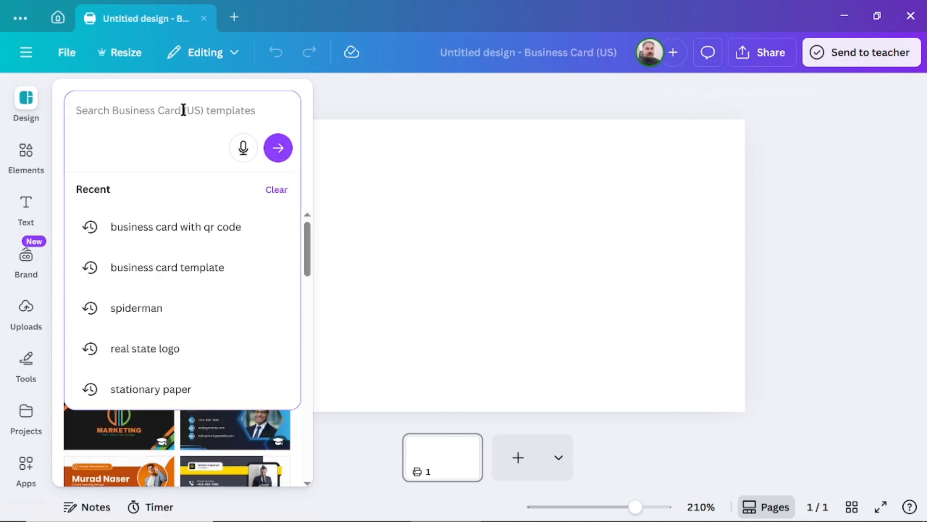
text(lawer)
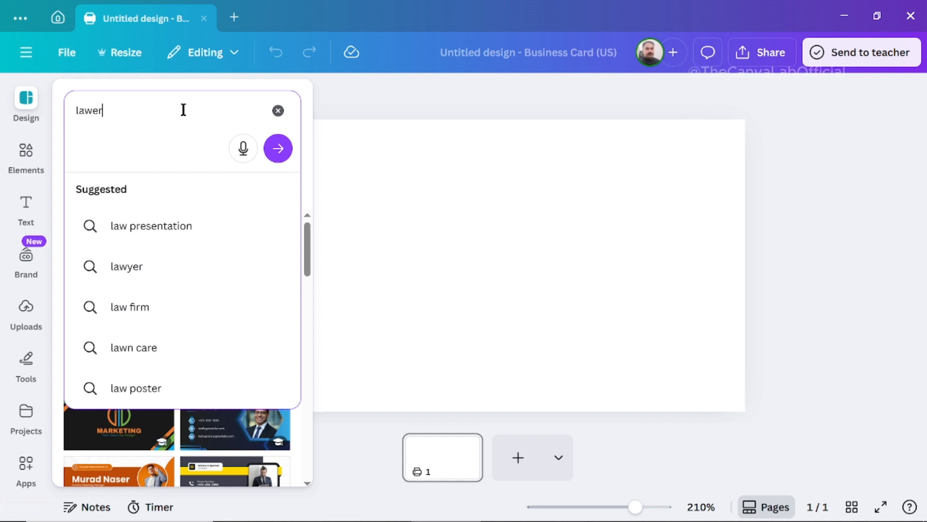
text(s)
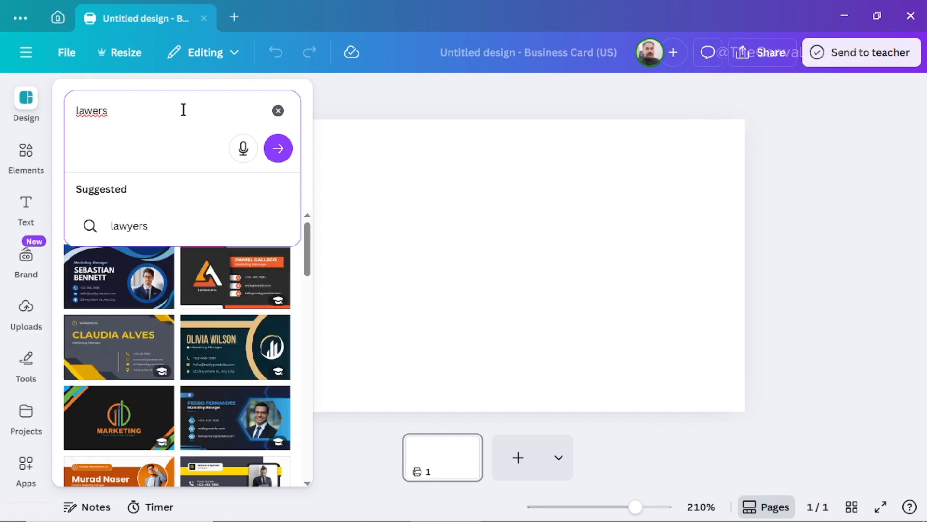
key(Return)
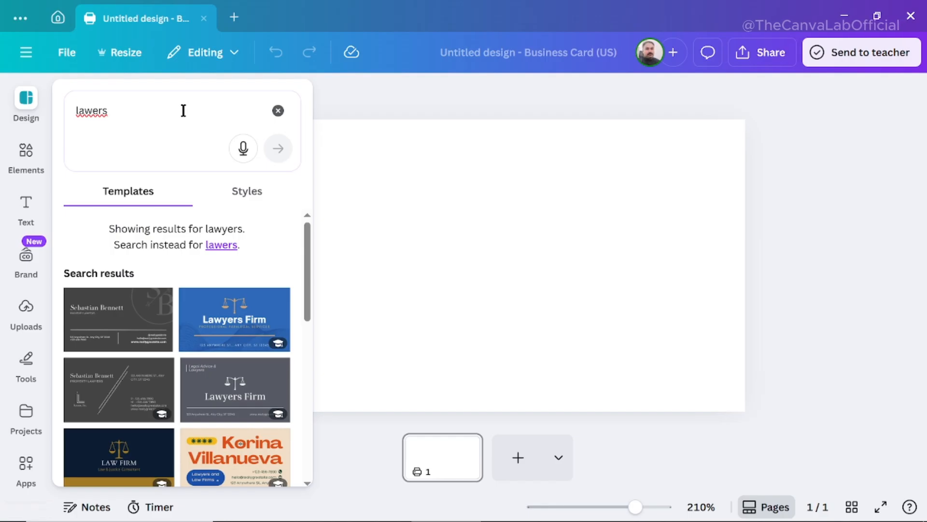
right_click(92, 112)
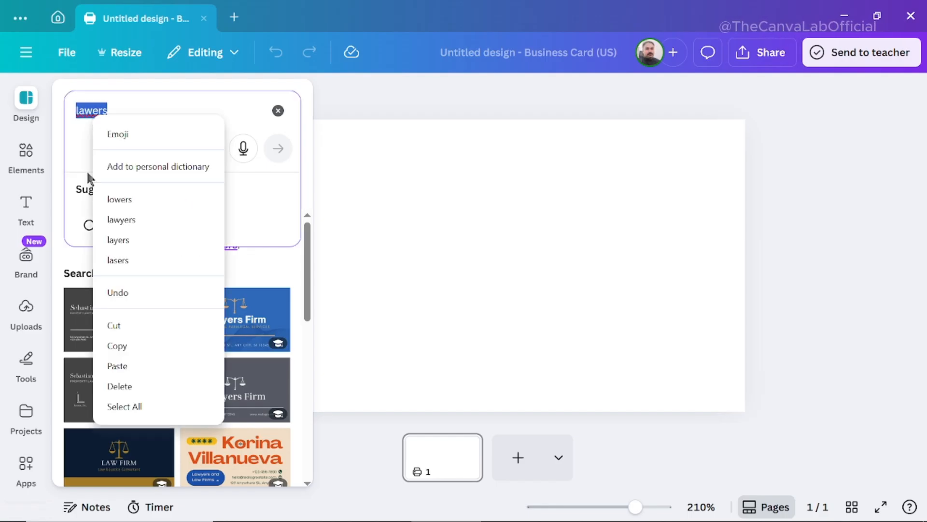
key(Escape)
drag(308, 300, 312, 273)
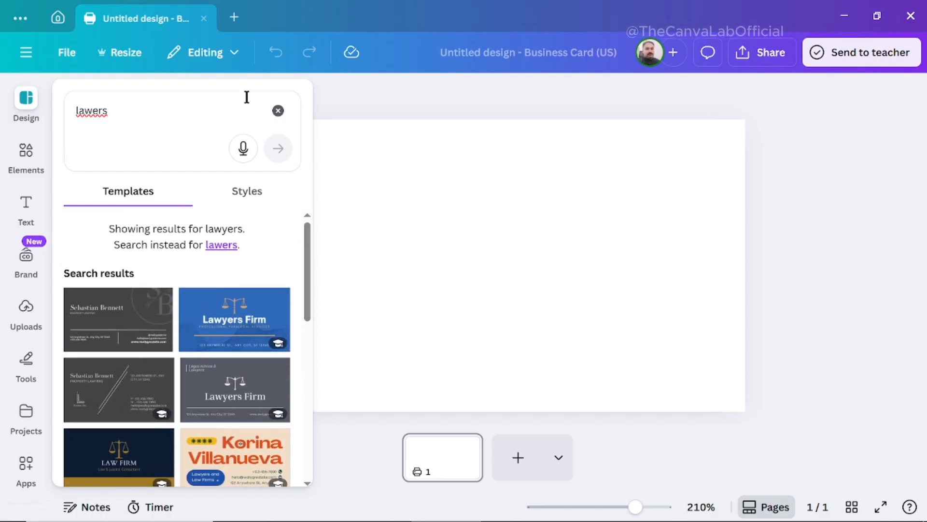
Clear the template search and apply both pages of the Light Blue And White Modern Medical Health Care Hospital Visiting Business Card template
click(276, 110)
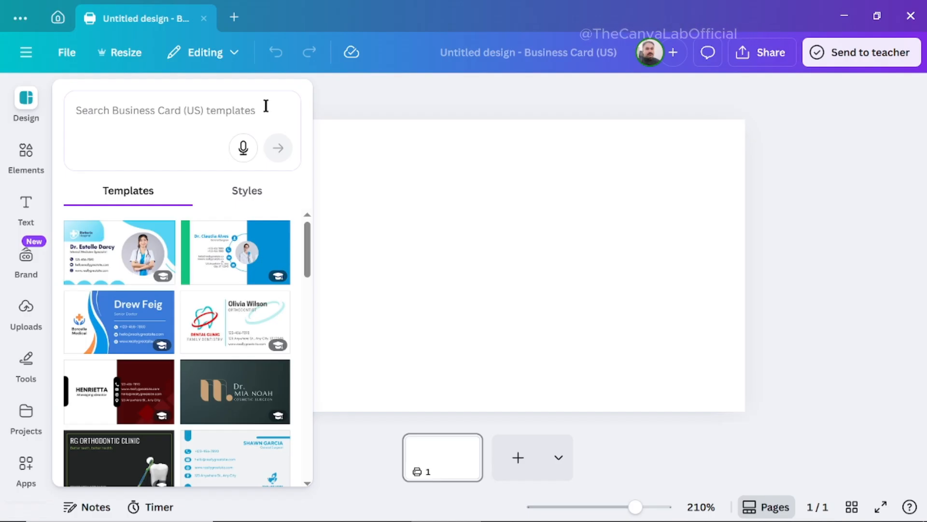
click(116, 246)
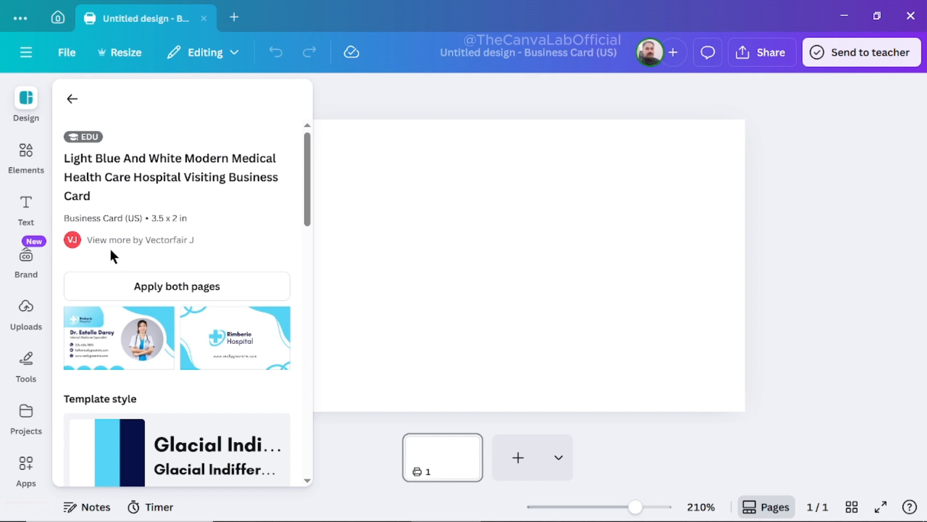
click(156, 289)
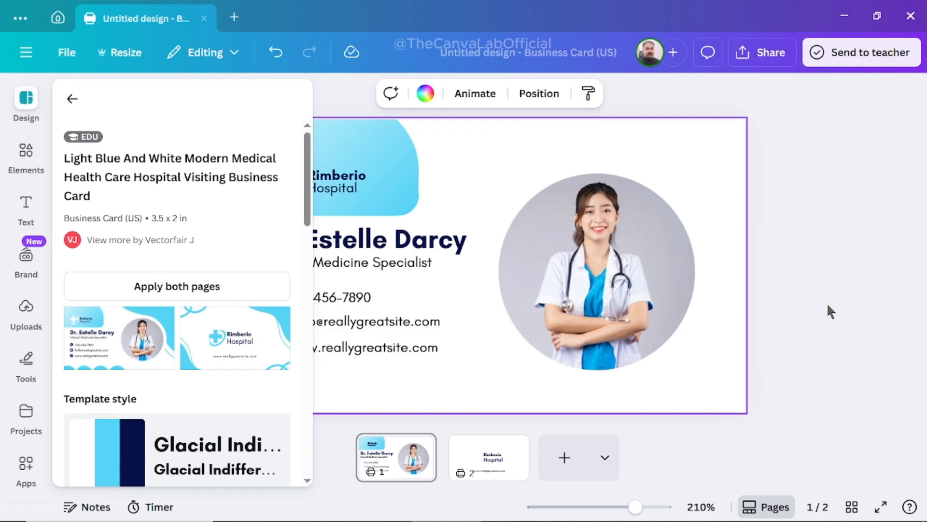
click(814, 291)
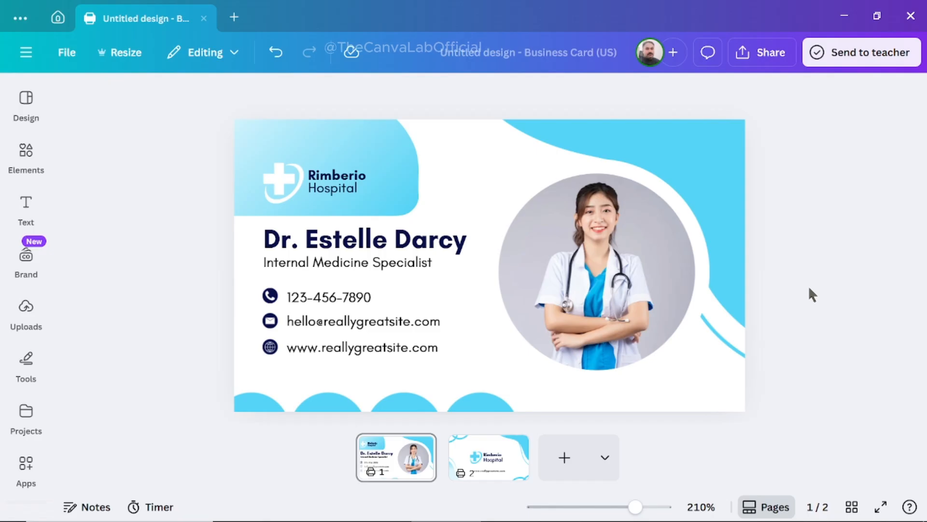
Inspect the editable elements on the card's front: hospital name, logo, doctor's name and job title
click(370, 180)
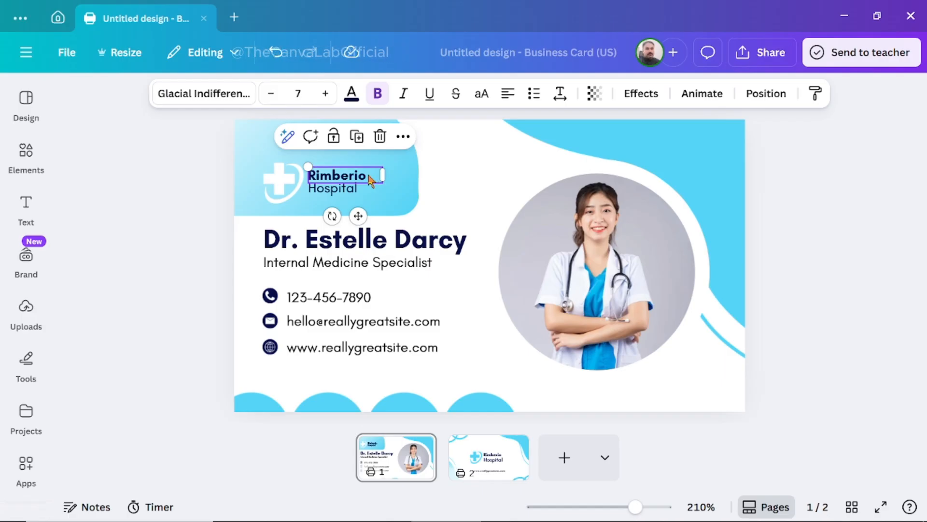
double_click(368, 175)
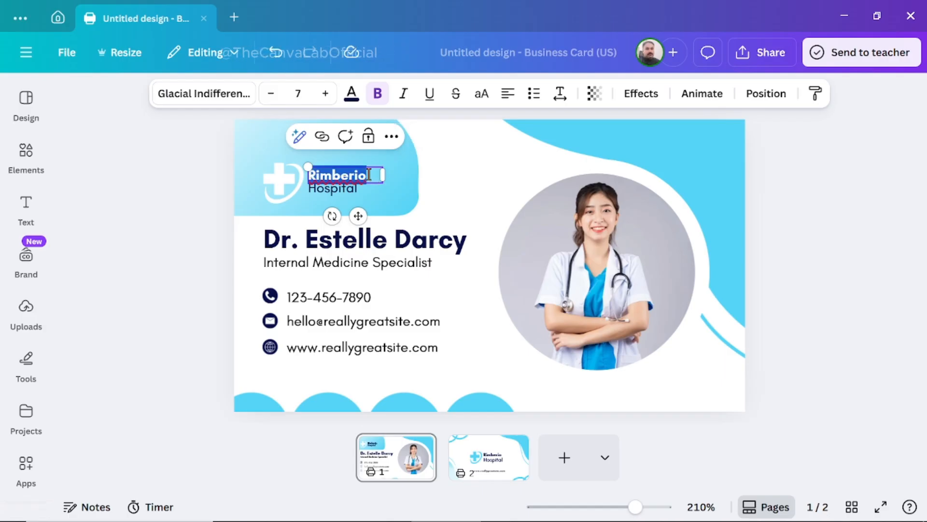
click(284, 182)
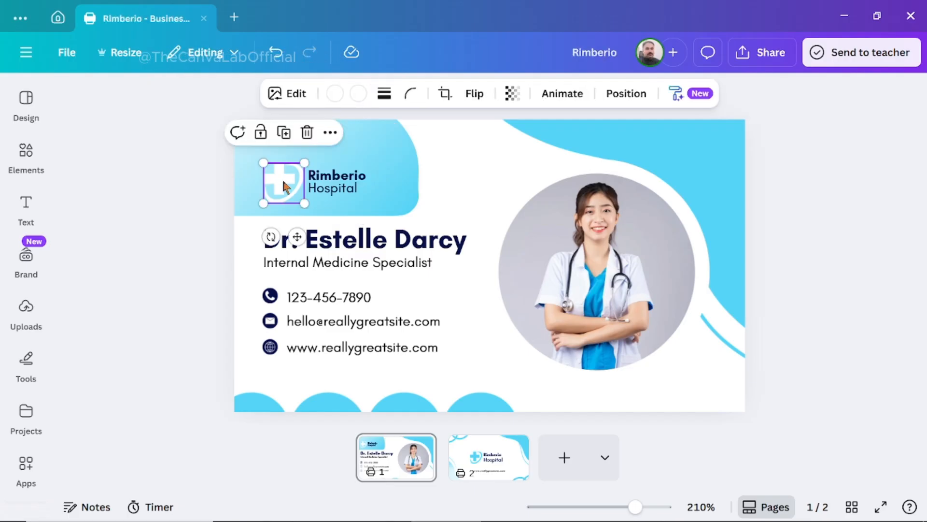
click(362, 239)
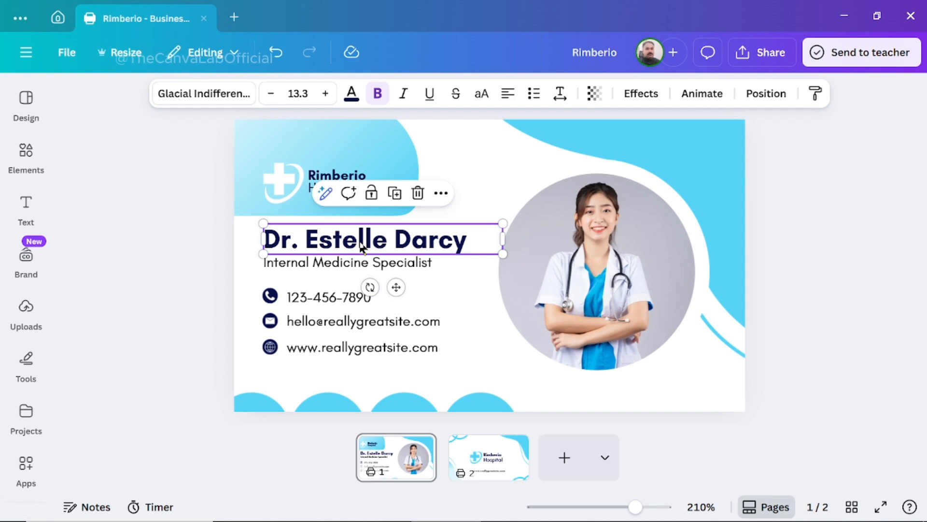
click(388, 266)
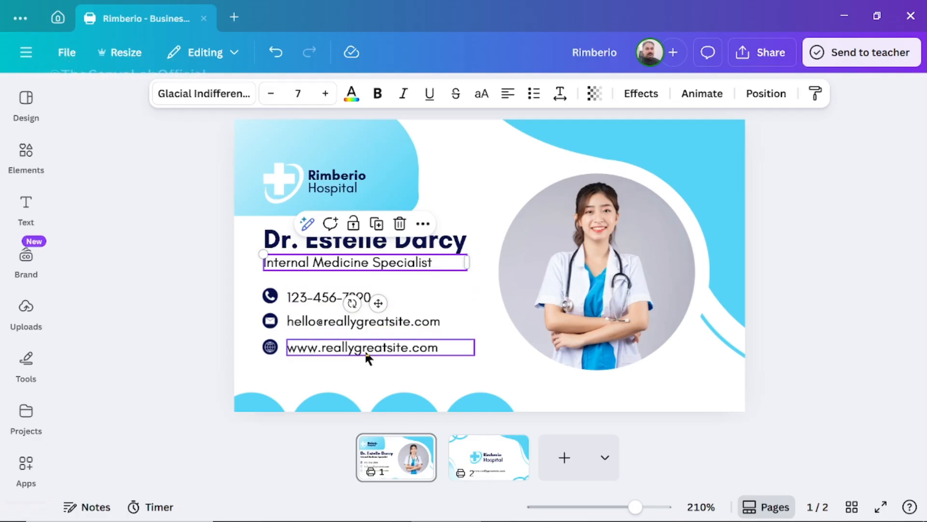
Move the doctor's photo slightly upward and delete the image while keeping its circular frame
click(601, 290)
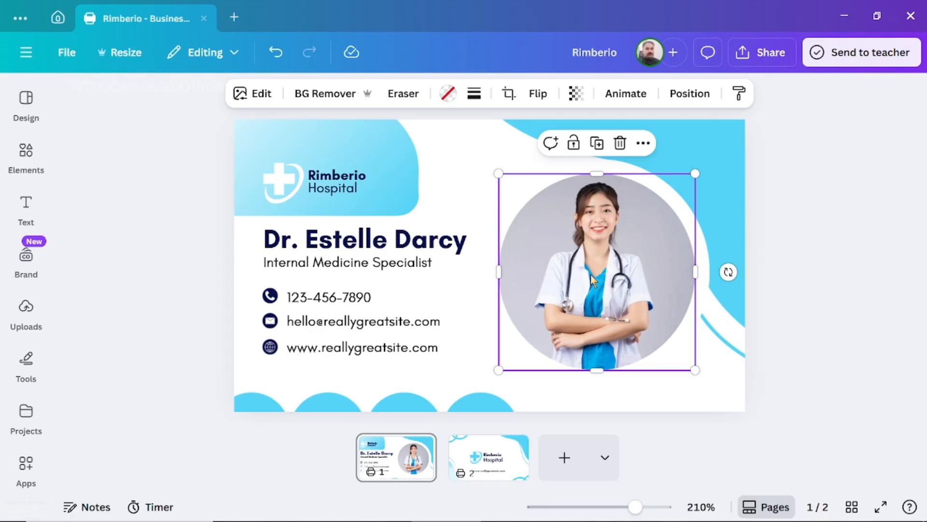
drag(592, 280, 597, 272)
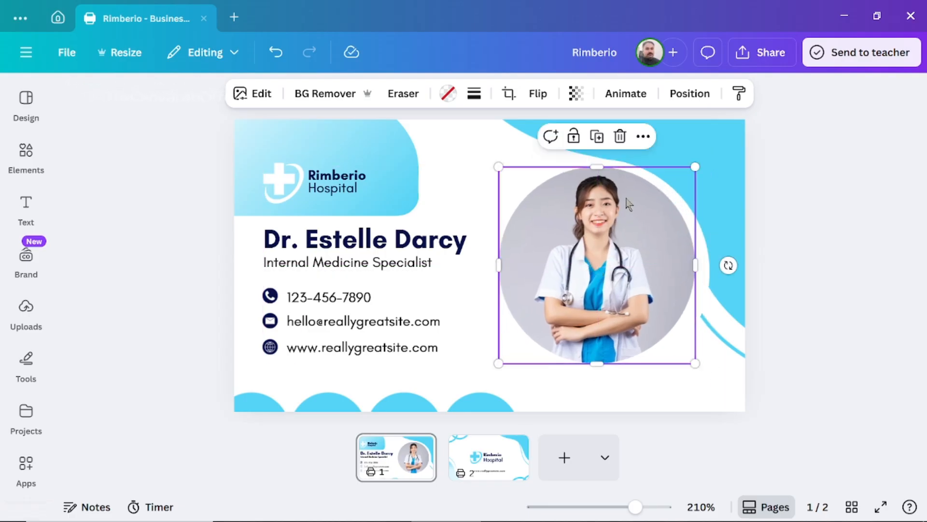
click(620, 137)
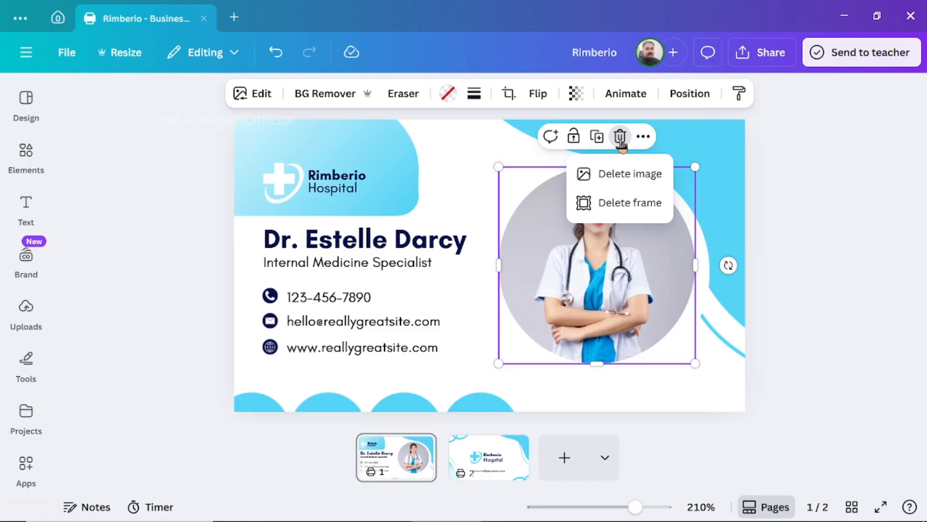
click(624, 175)
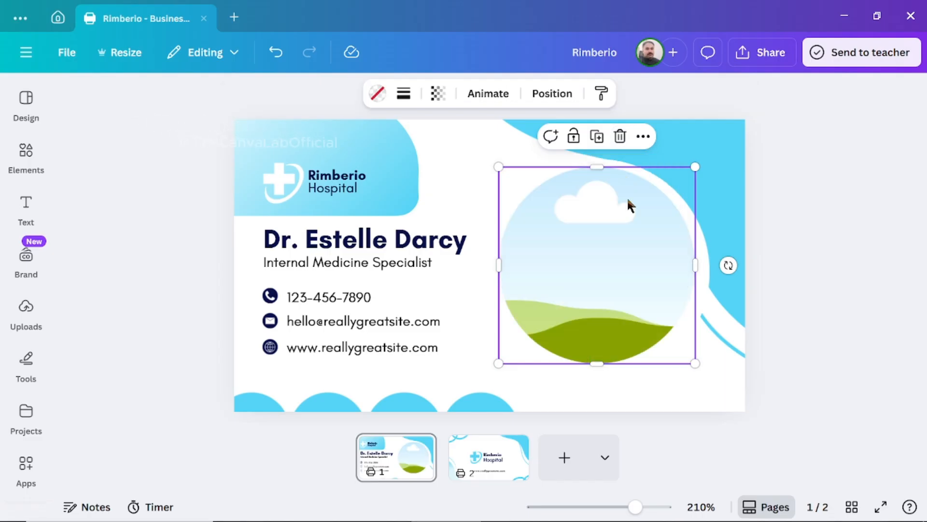
Search the elements library for "doctor" and show all of the photo results
click(26, 155)
click(118, 105)
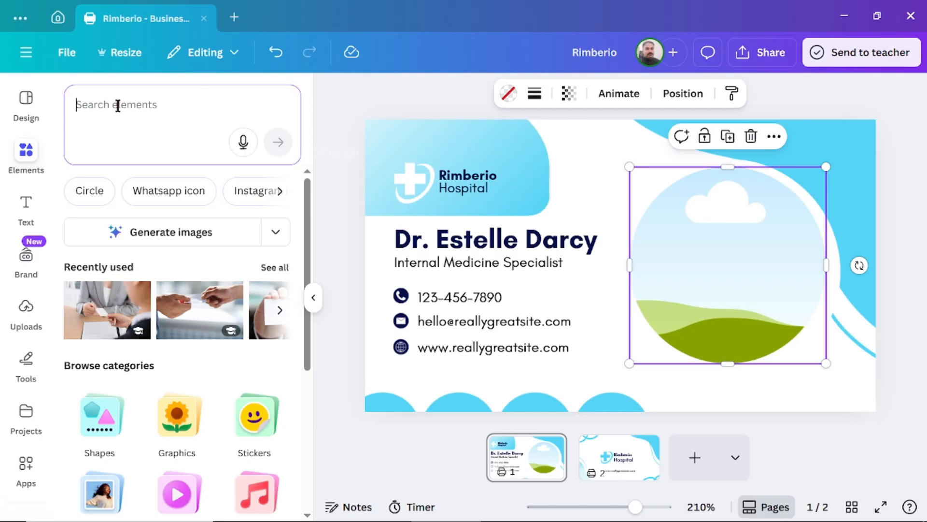
text(doctor)
key(Return)
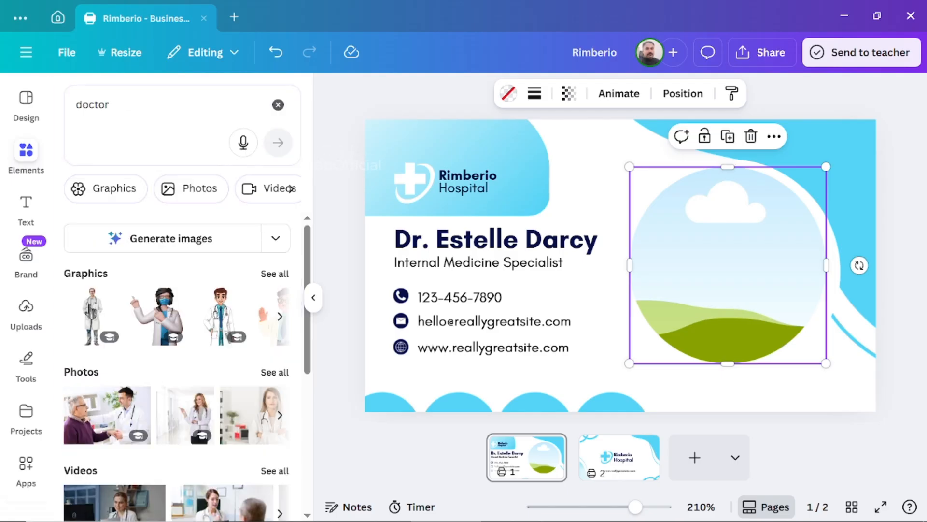
click(278, 374)
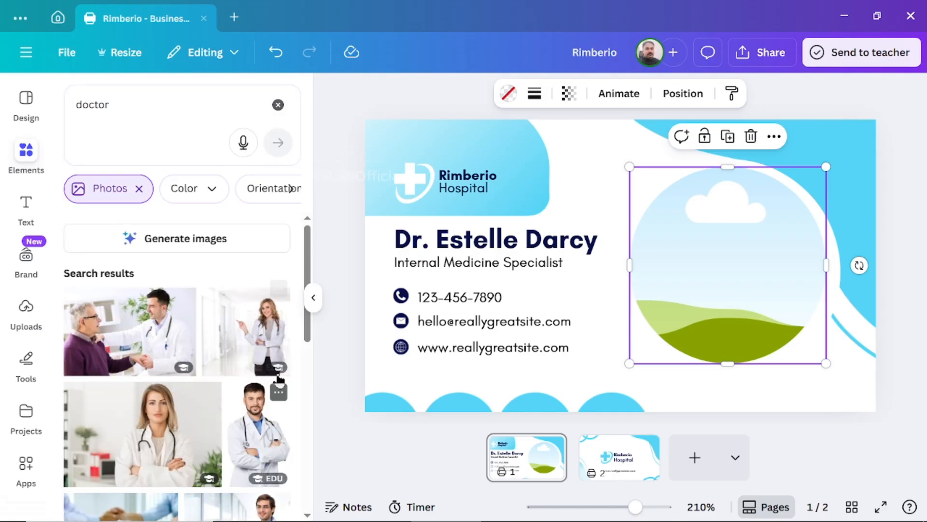
Try the photo of the blonde doctor pointing sideways in the circular frame, and undo its placement
drag(259, 340, 717, 301)
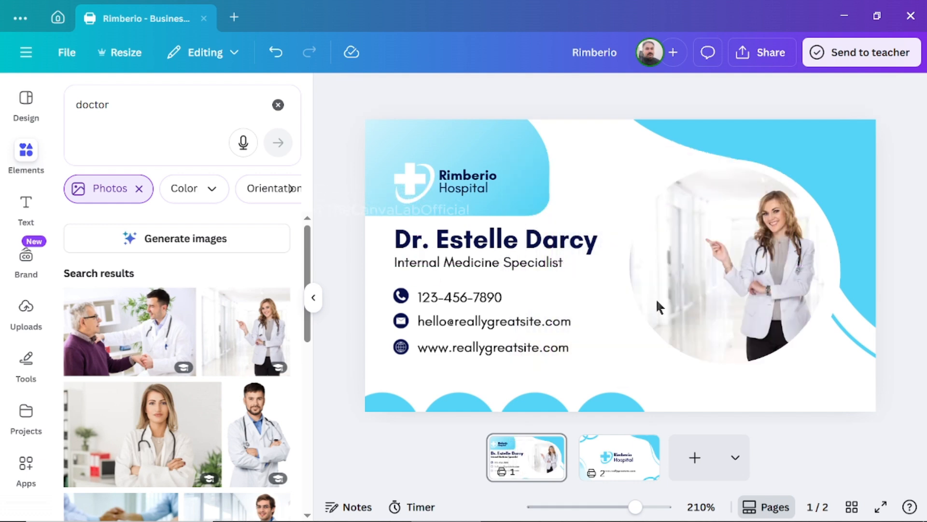
click(276, 53)
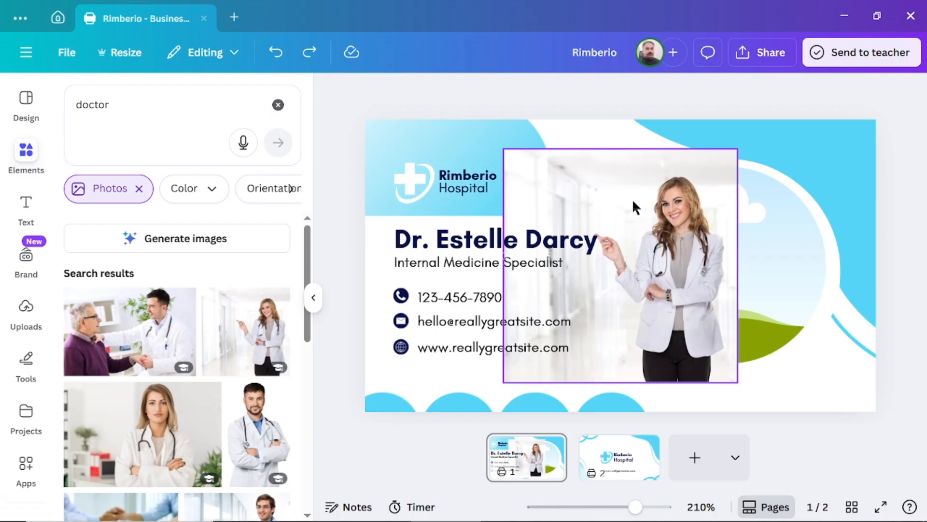
click(278, 57)
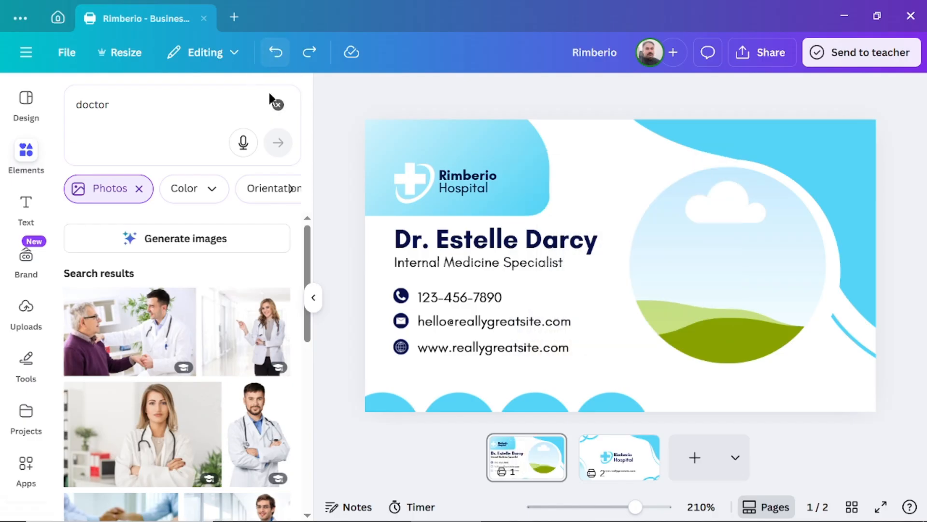
Fill the circular frame with the photo of the doctor in glasses against a blue background, and select the filled frame
scroll(228, 408, down, 3)
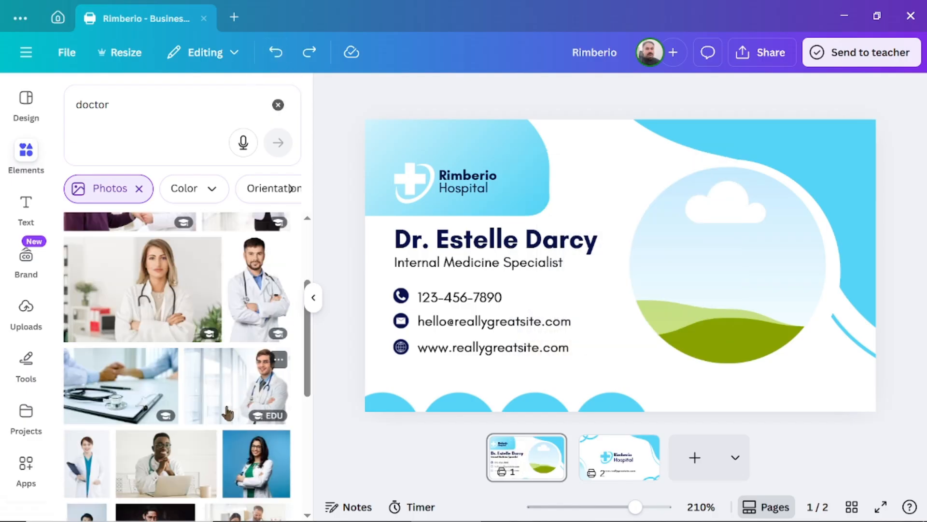
scroll(227, 413, down, 3)
click(248, 333)
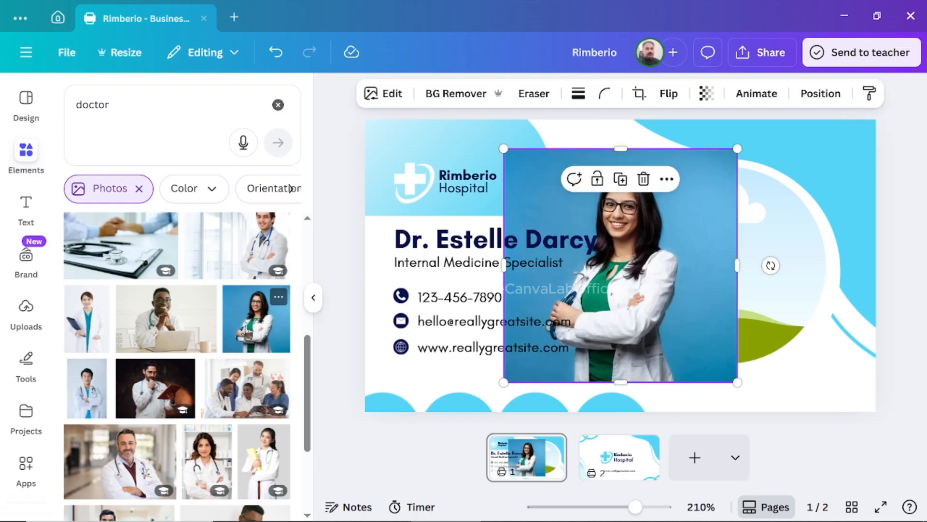
drag(643, 294, 718, 298)
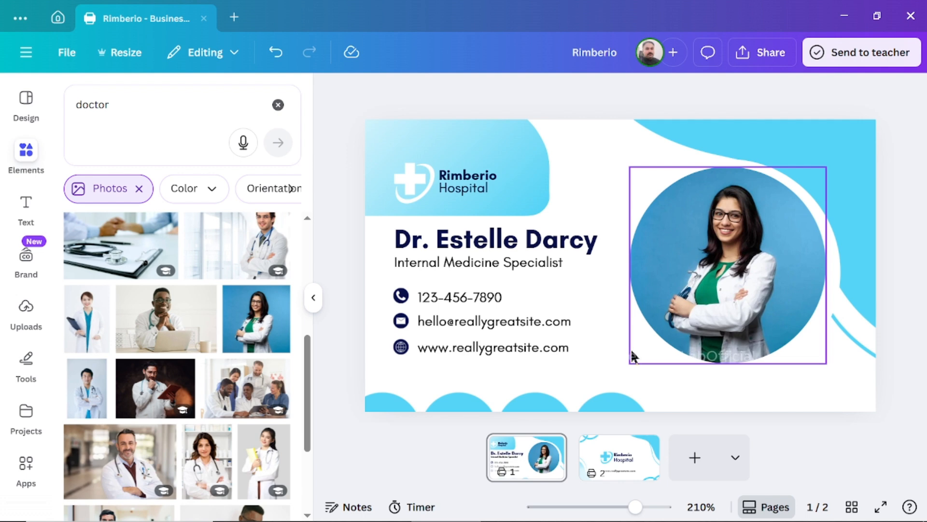
click(656, 196)
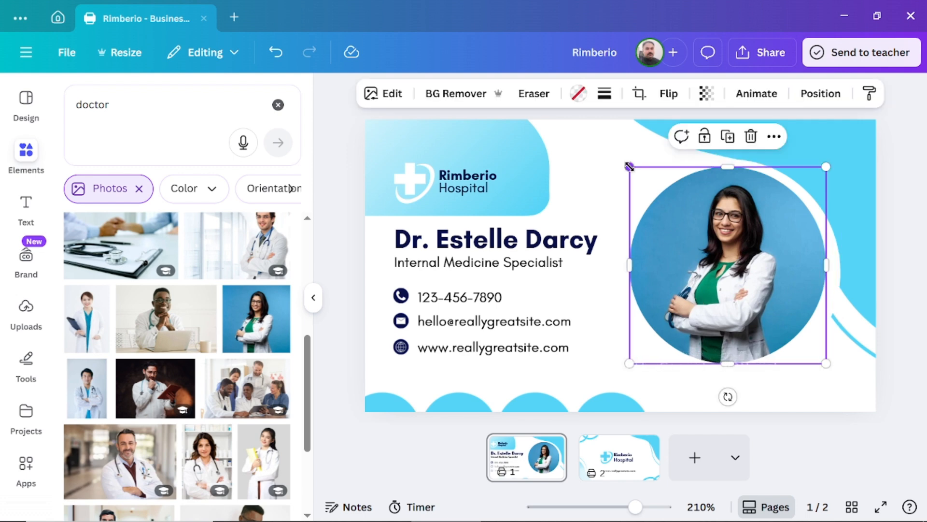
Enlarge the doctor's circular photo slightly and shift it a little down and to the right on the card's front
drag(618, 166, 618, 157)
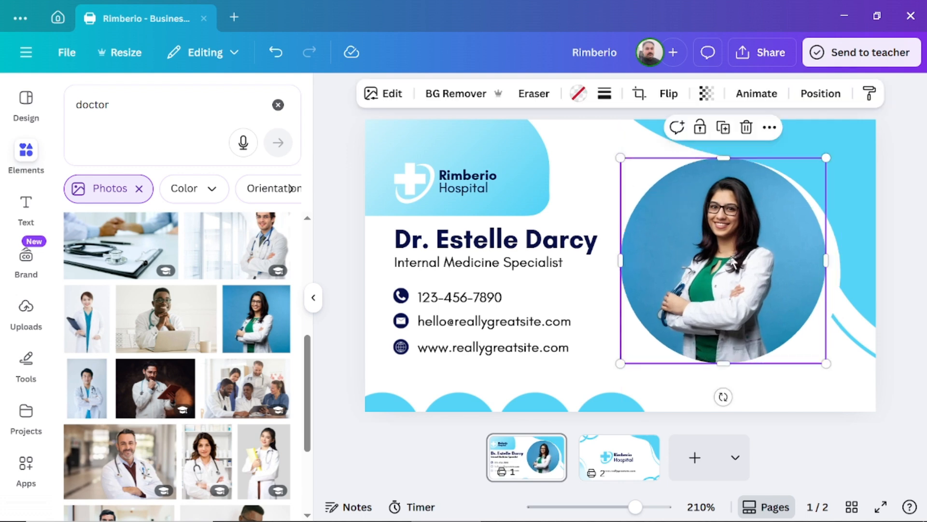
drag(732, 260, 734, 263)
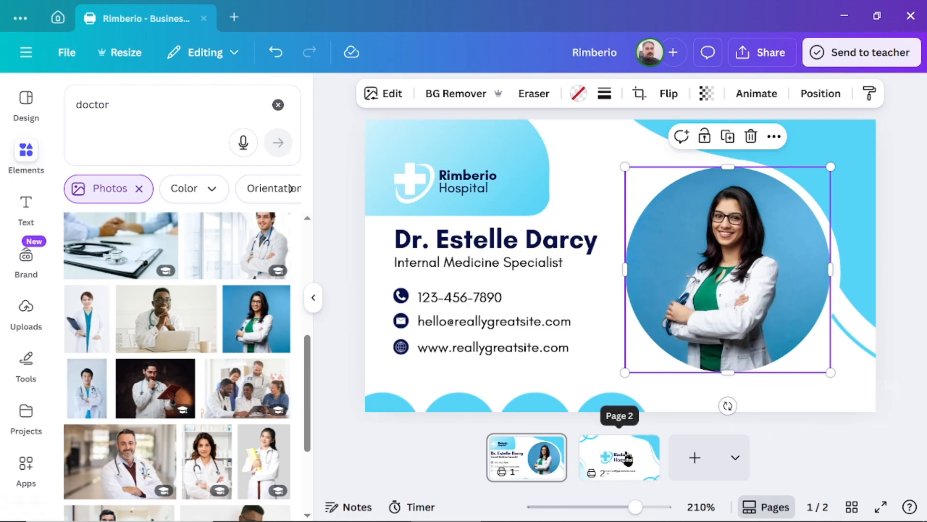
Go to page 2 and select its text elements one by one: "Rimberio", "Hospital" and the website address
click(642, 462)
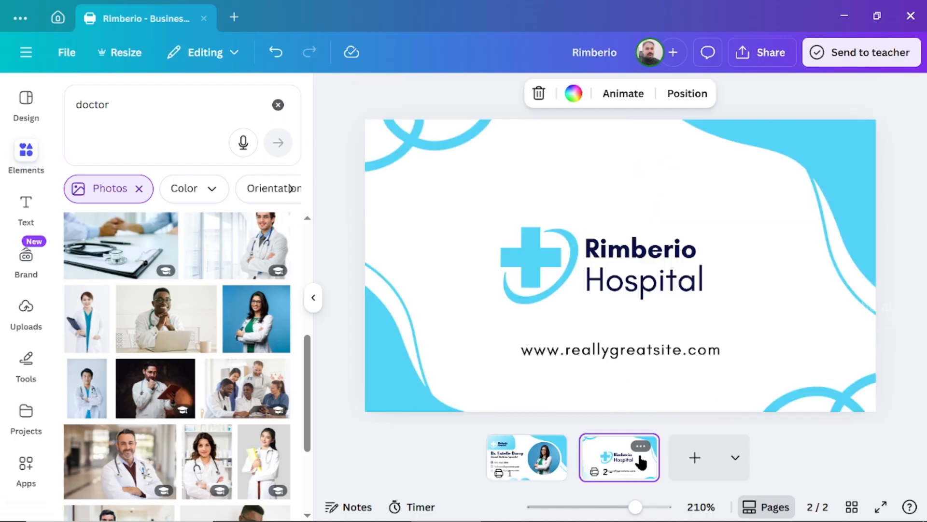
click(631, 252)
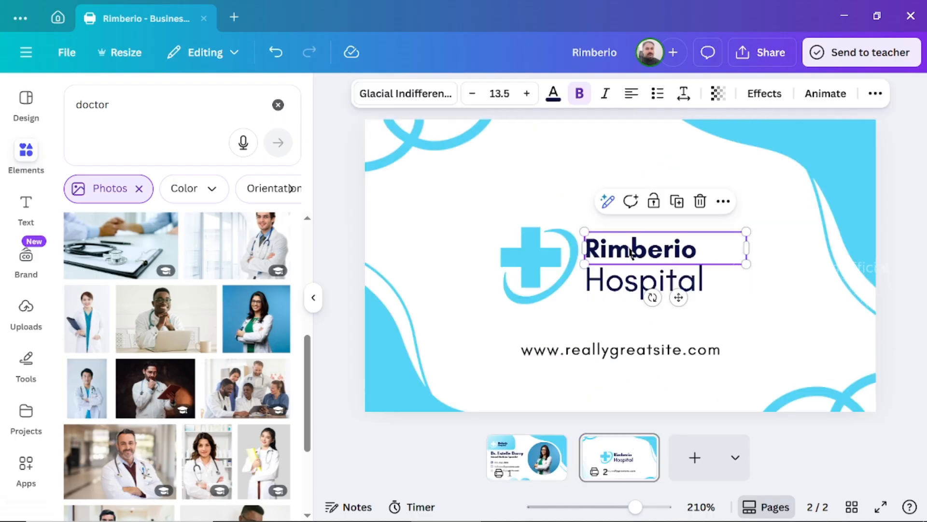
click(604, 290)
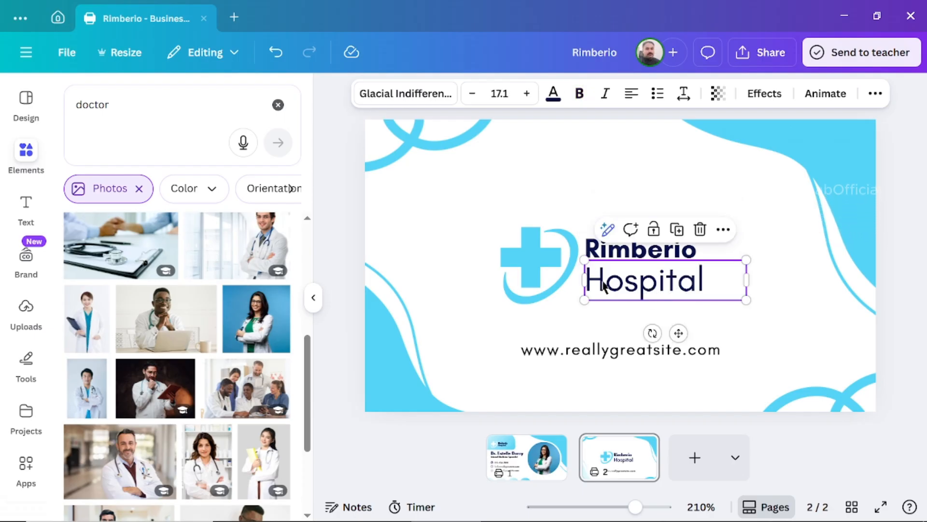
click(597, 355)
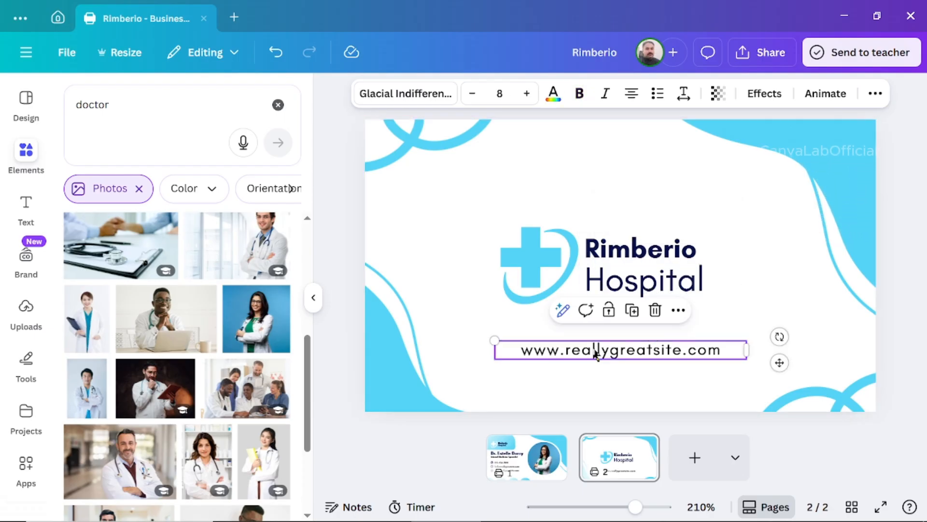